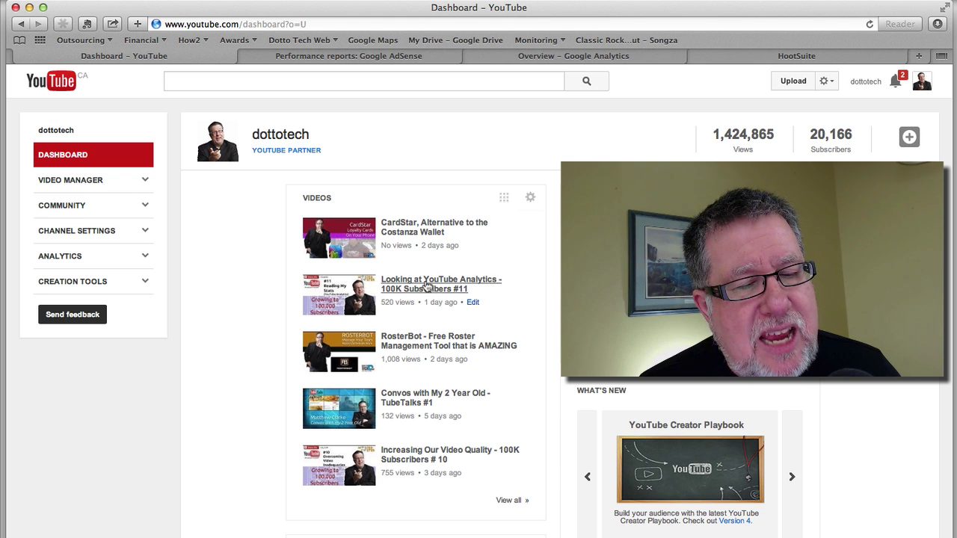
Step: Open the video "Looking at YouTube Analytics - 100K Subscribers #11" from the channel dashboard and pause its playback
click(441, 290)
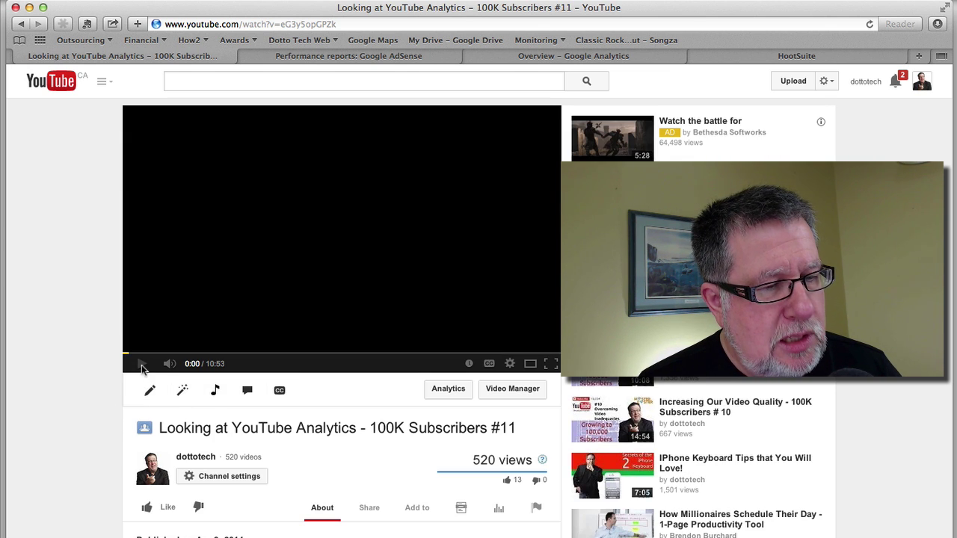
click(142, 365)
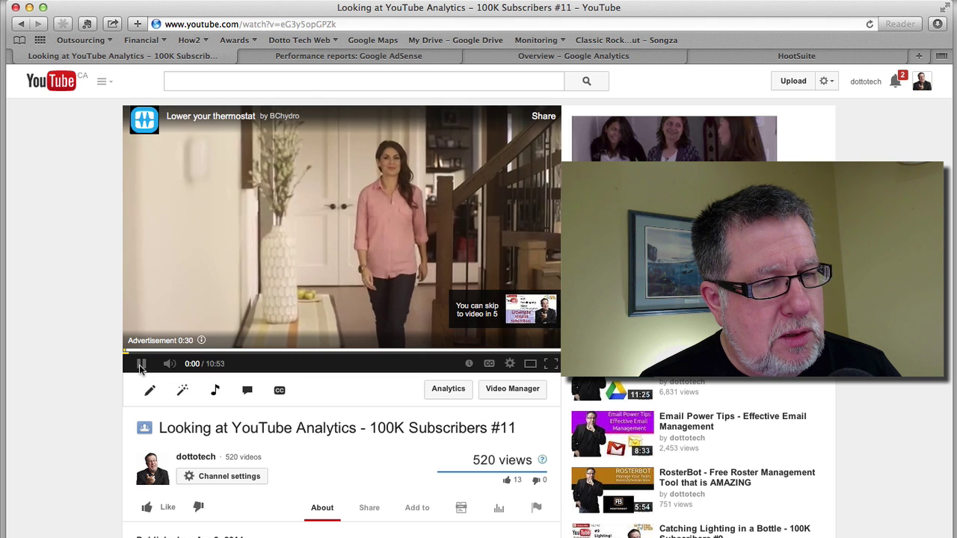
click(142, 366)
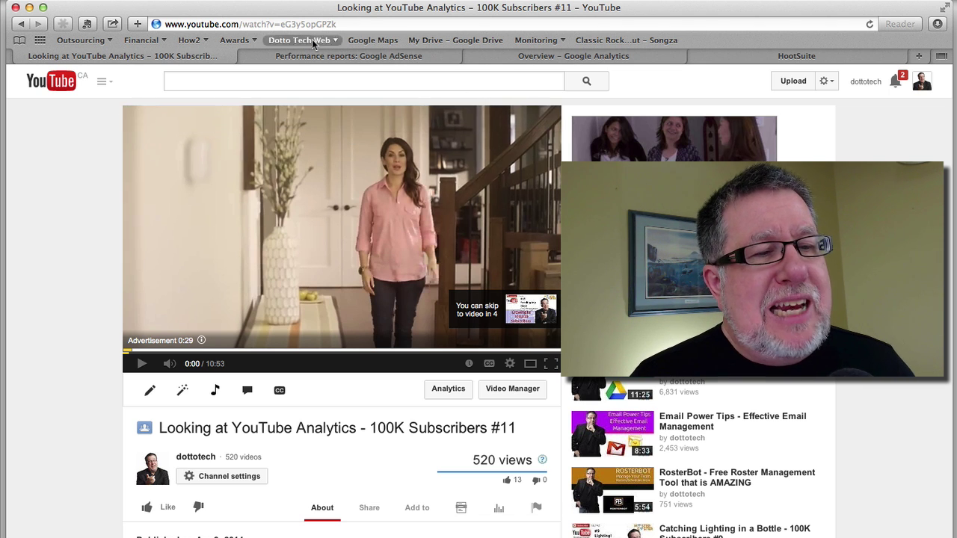
Step: Select the video page's web address and open the video's sharing options to get its link
click(331, 24)
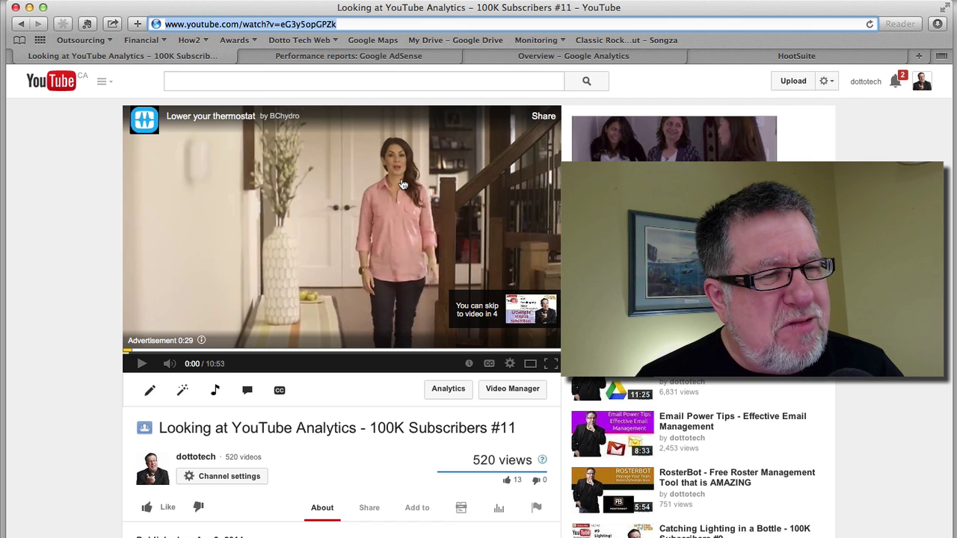
scroll(299, 493, down, 3)
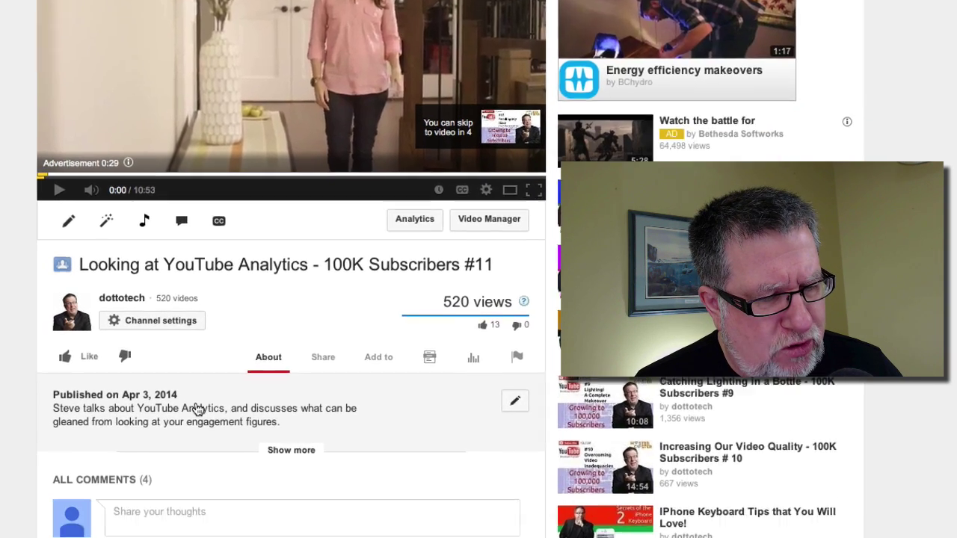
click(332, 361)
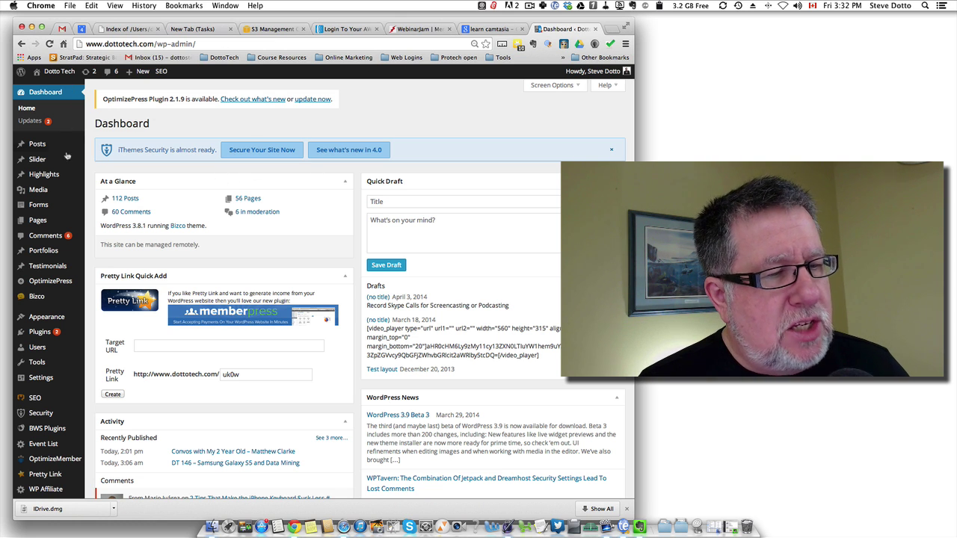
Step: Switch to the Dotto Tech WordPress dashboard in Chrome and create a new post
mouse_move(75, 394)
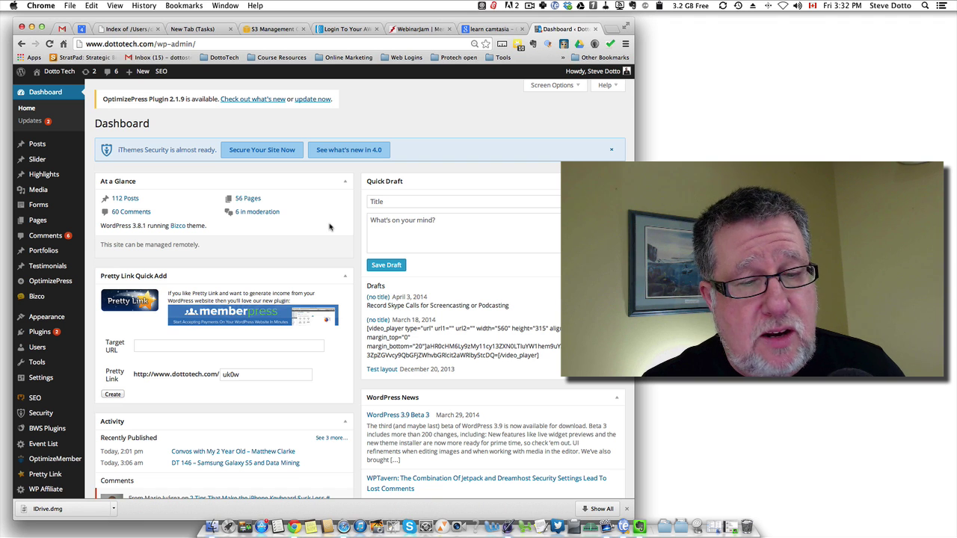
scroll(330, 226, down, 1)
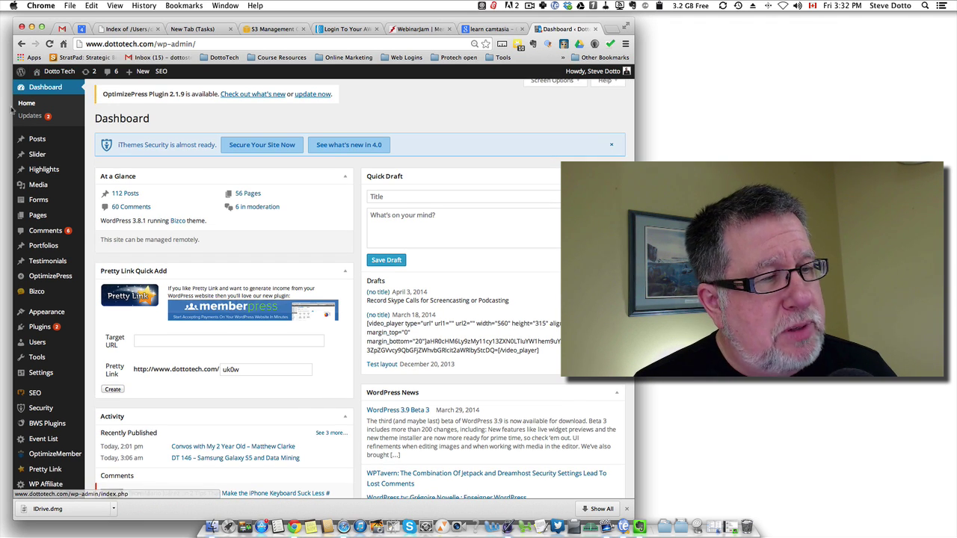
mouse_move(40, 146)
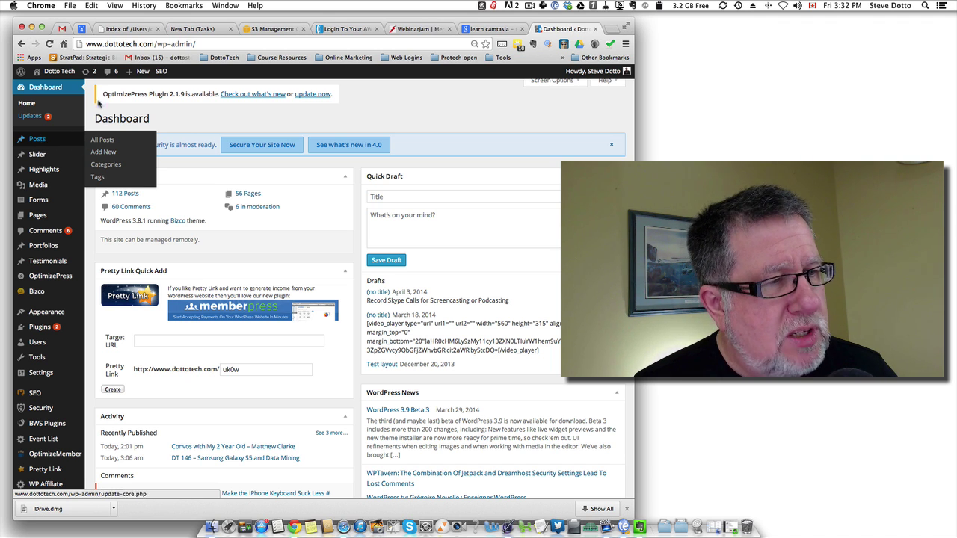
mouse_move(134, 71)
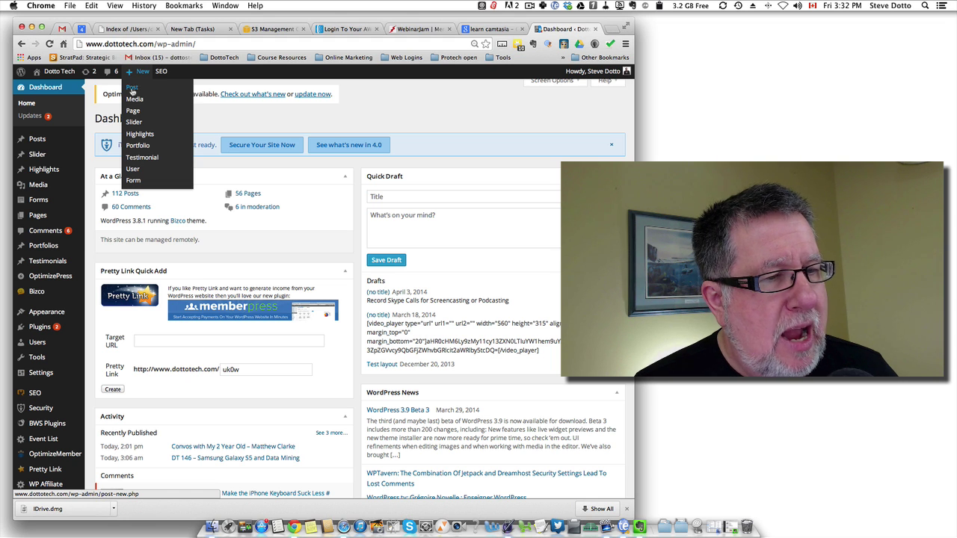
click(132, 89)
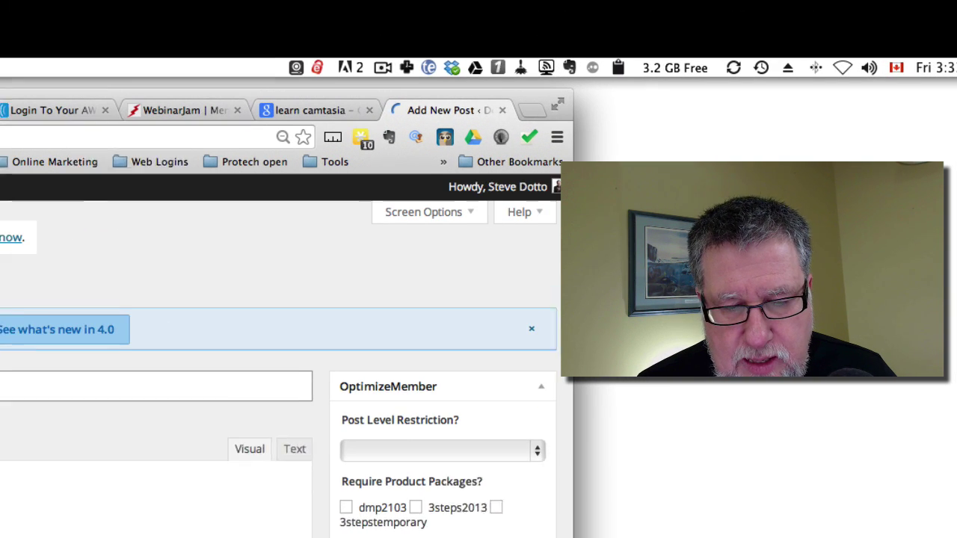
Step: Assign the new post to the "100k YouTube Subscribers" category
scroll(419, 456, down, 5)
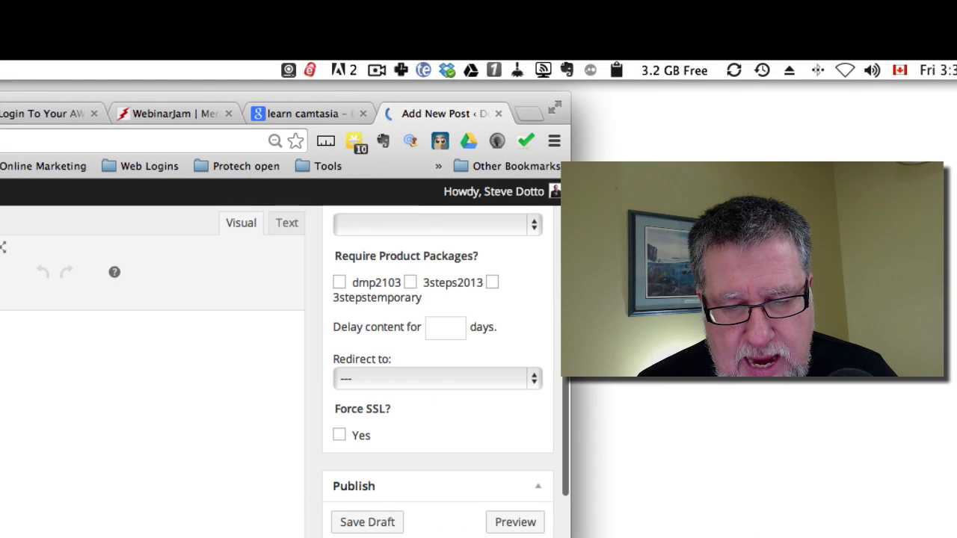
scroll(419, 456, down, 10)
scroll(419, 456, up, 5)
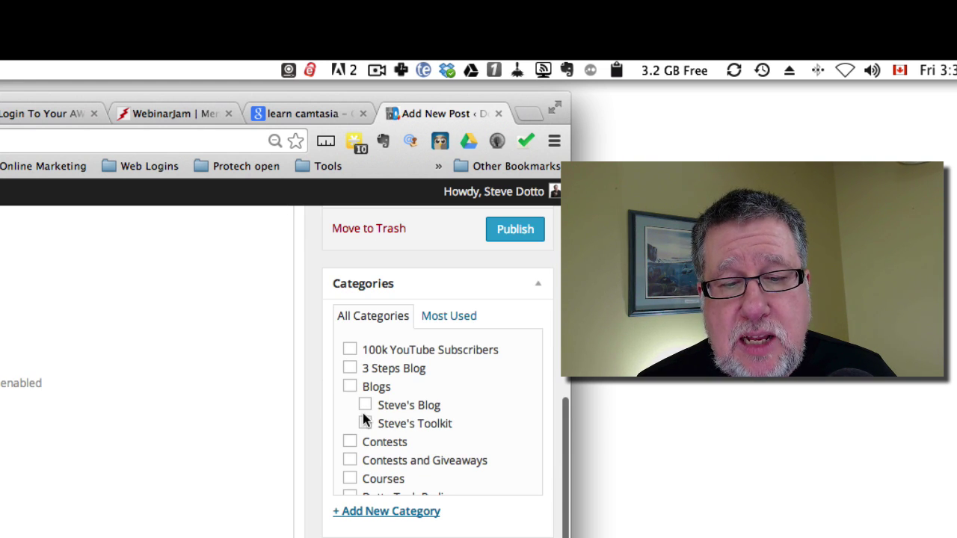
click(349, 352)
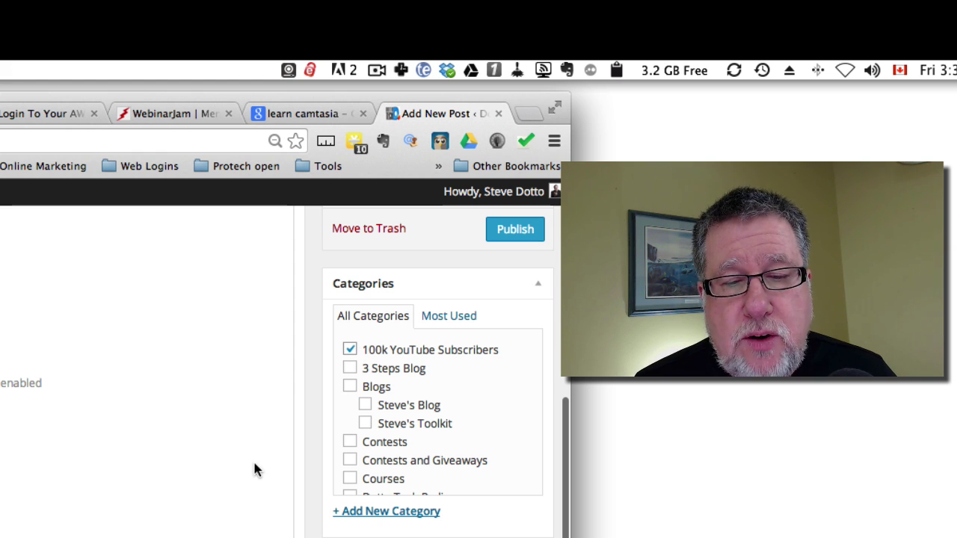
Step: Show the Post Options of the Themify Custom Panel below the post editor
scroll(150, 336, up, 10)
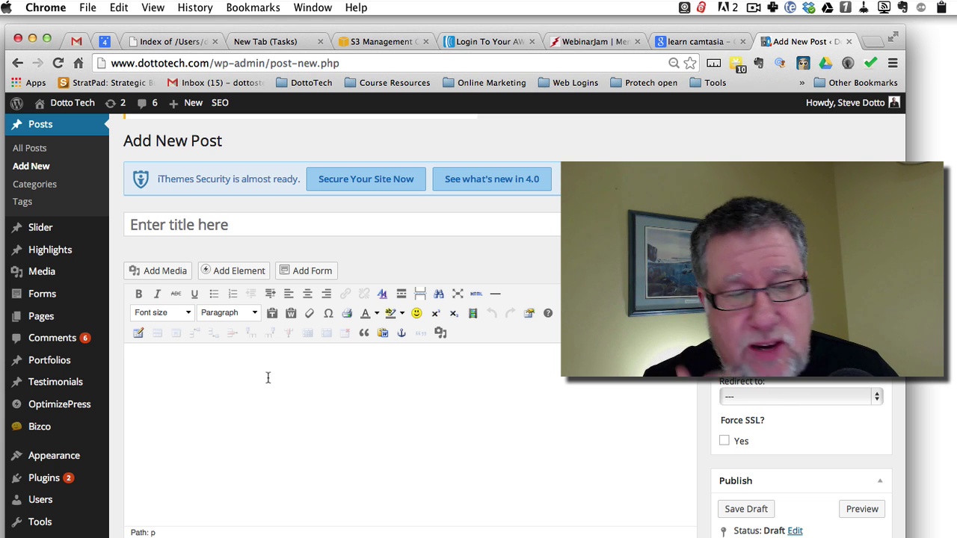
scroll(359, 427, down, 3)
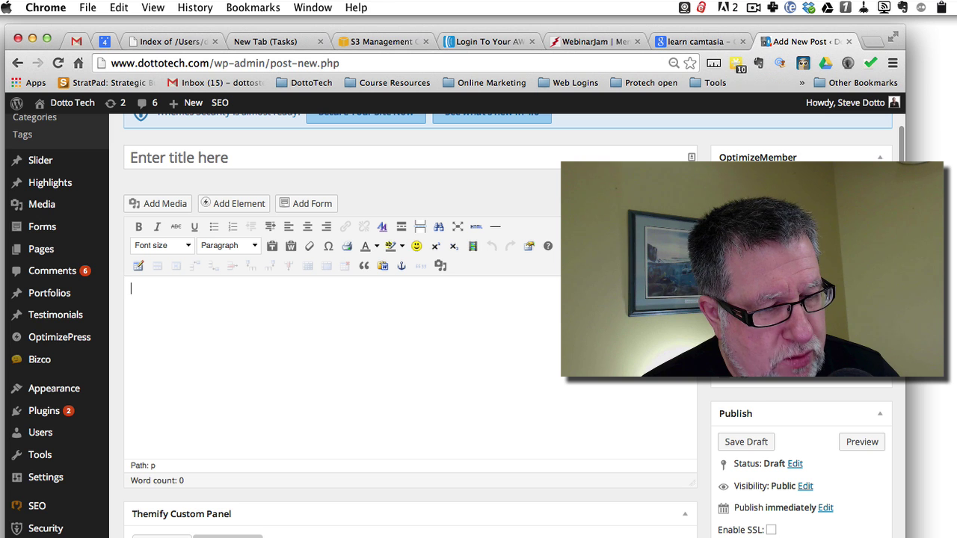
scroll(409, 337, down, 7)
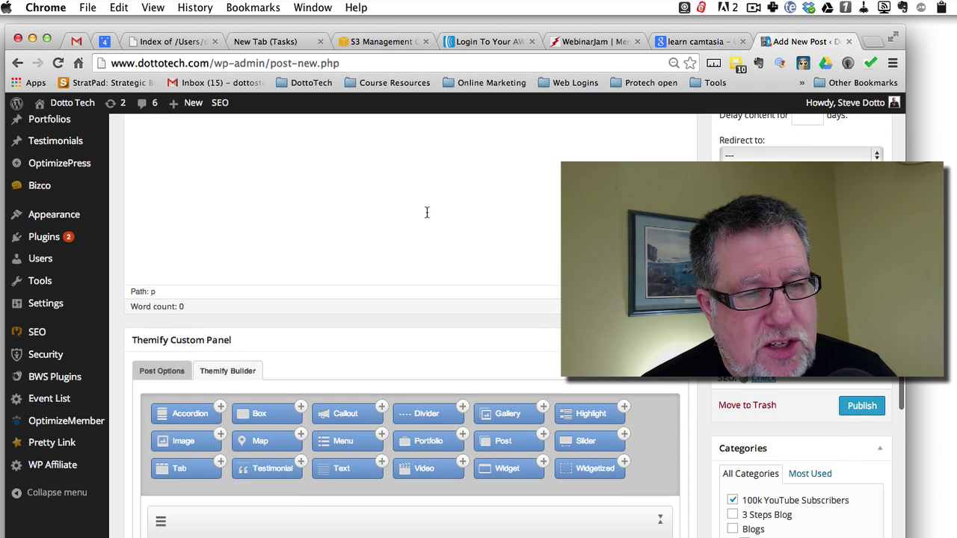
scroll(374, 267, up, 1)
scroll(374, 266, up, 1)
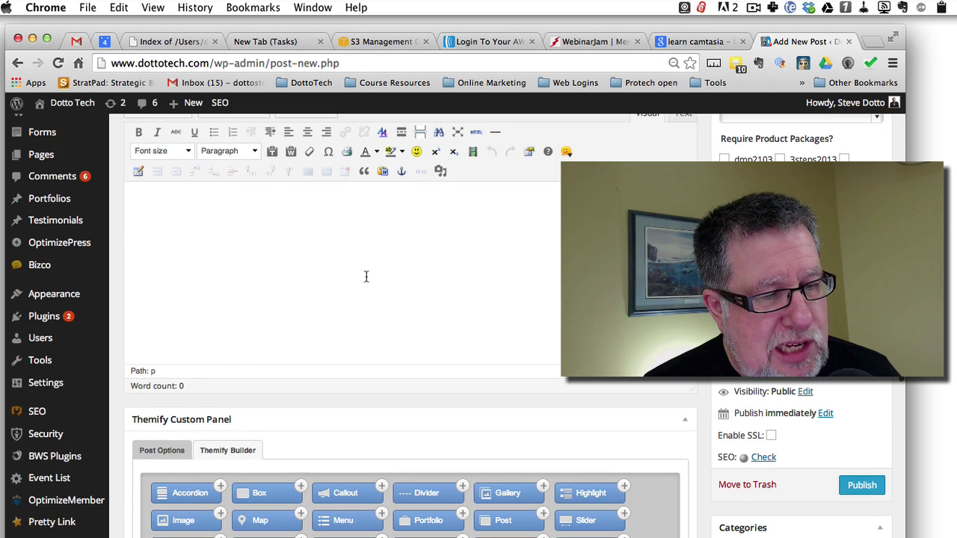
click(164, 450)
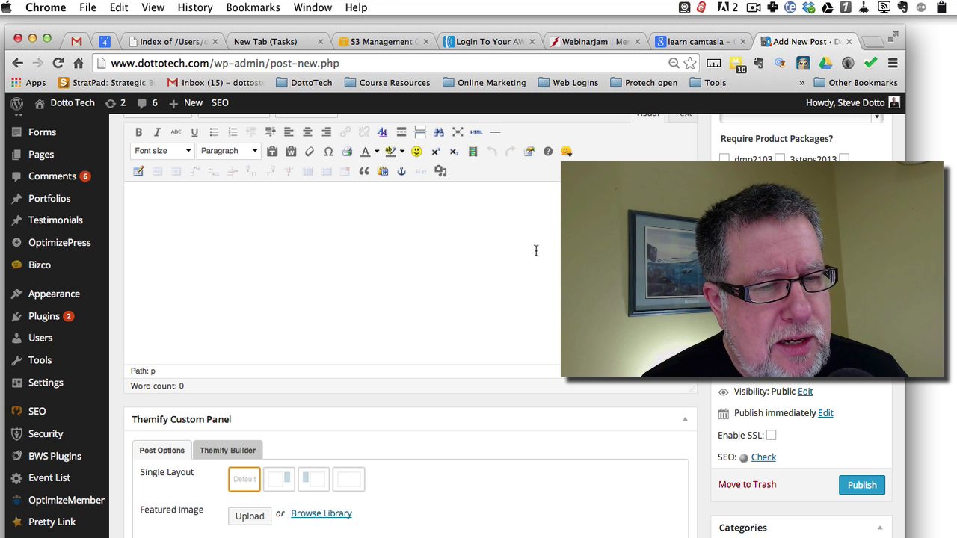
Step: Search the insertable elements for "video" and add a Video Player element in the offered player style
scroll(536, 250, up, 3)
scroll(526, 295, down, 2)
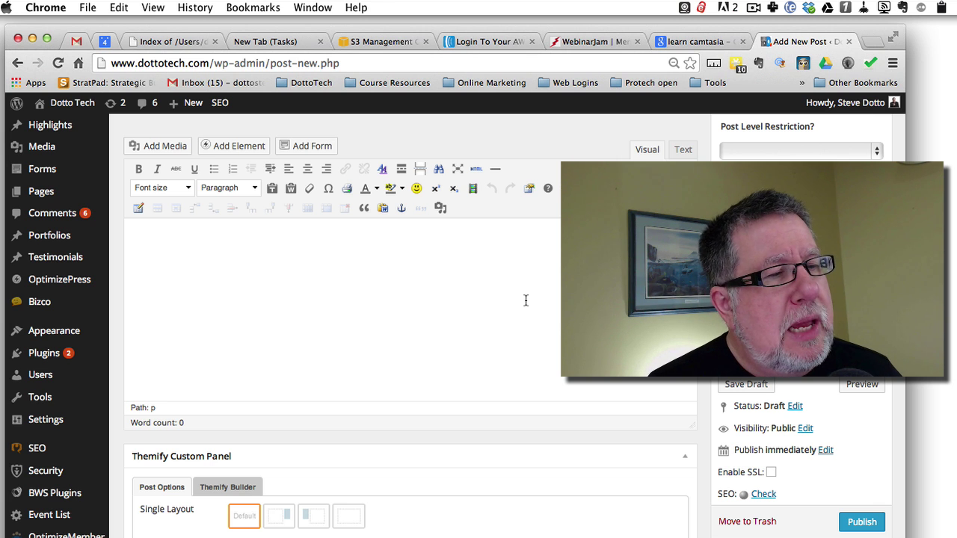
click(234, 147)
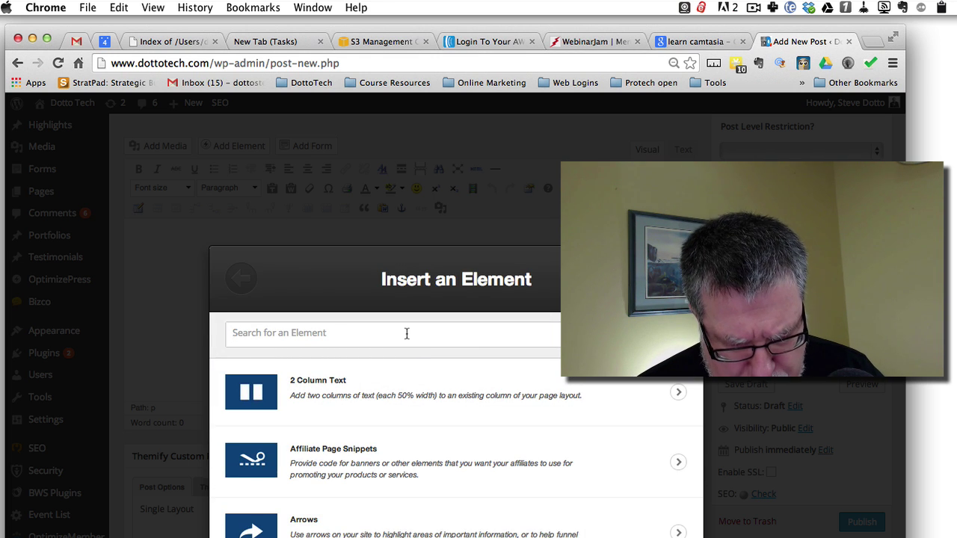
text(video)
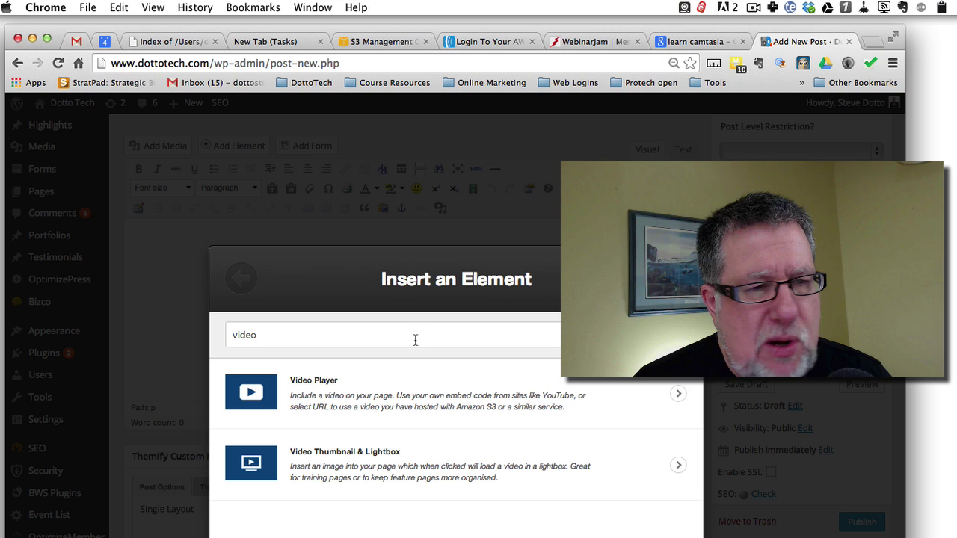
click(377, 387)
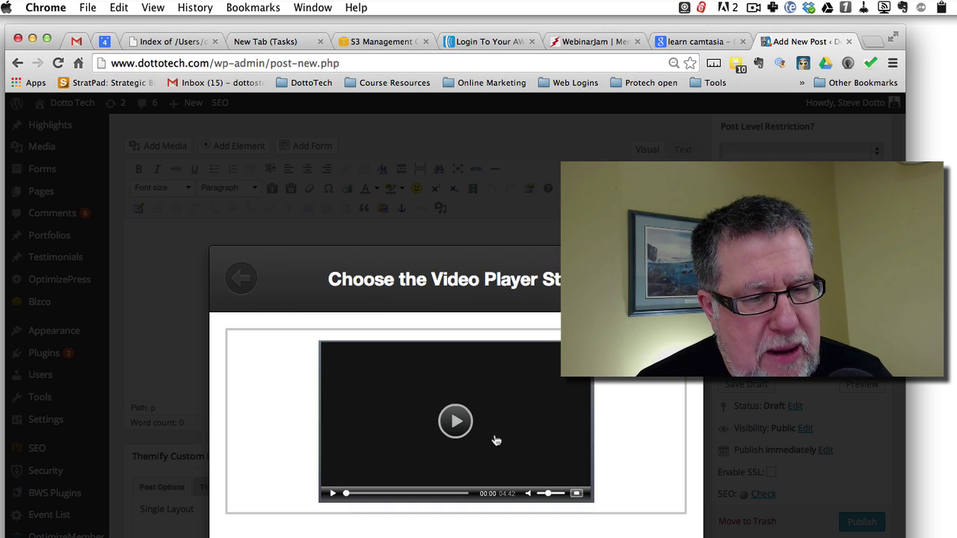
click(481, 448)
click(259, 397)
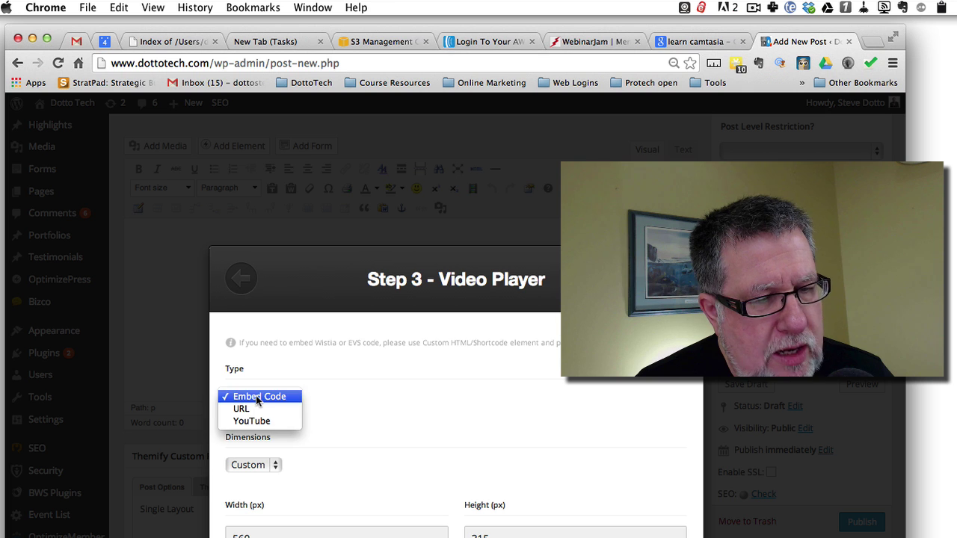
click(253, 422)
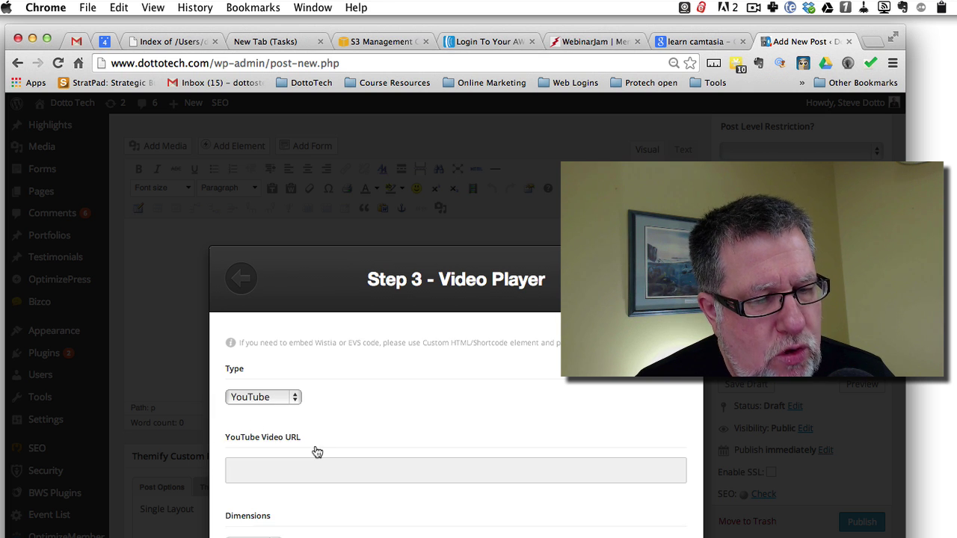
click(305, 445)
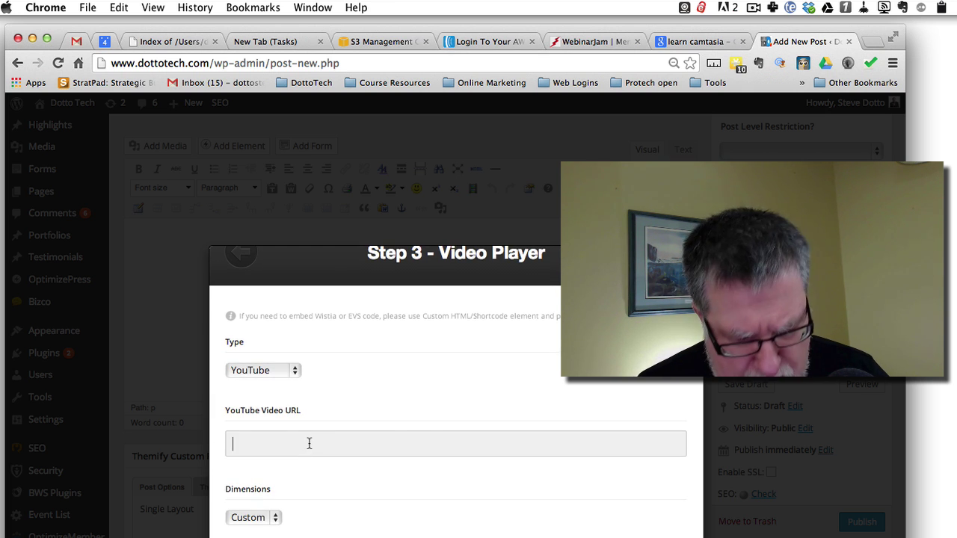
text(https://www.youtube.com/watch?v=cG5y5opGF2k)
scroll(415, 536, down, 5)
scroll(416, 535, down, 5)
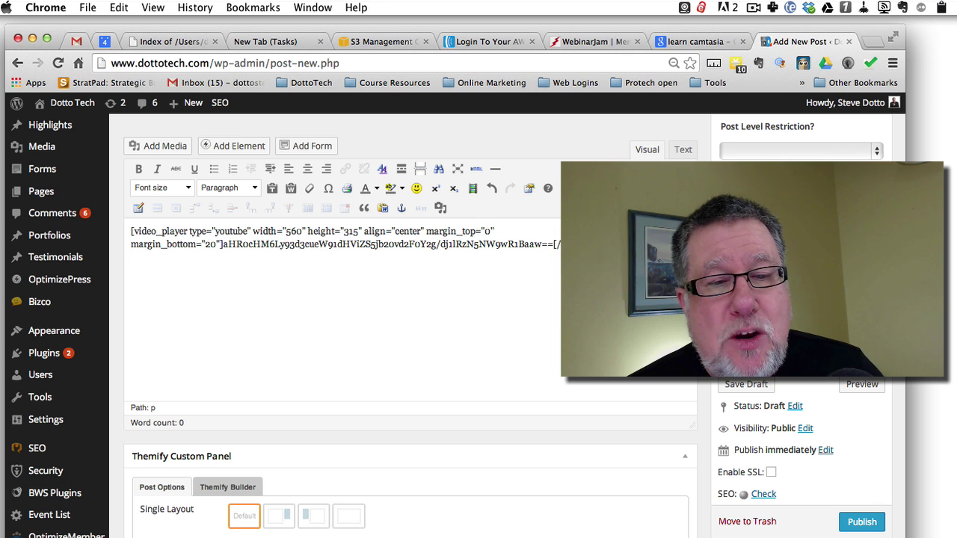
Step: Insert a More tag below the video player code and start a new line beneath it
click(640, 150)
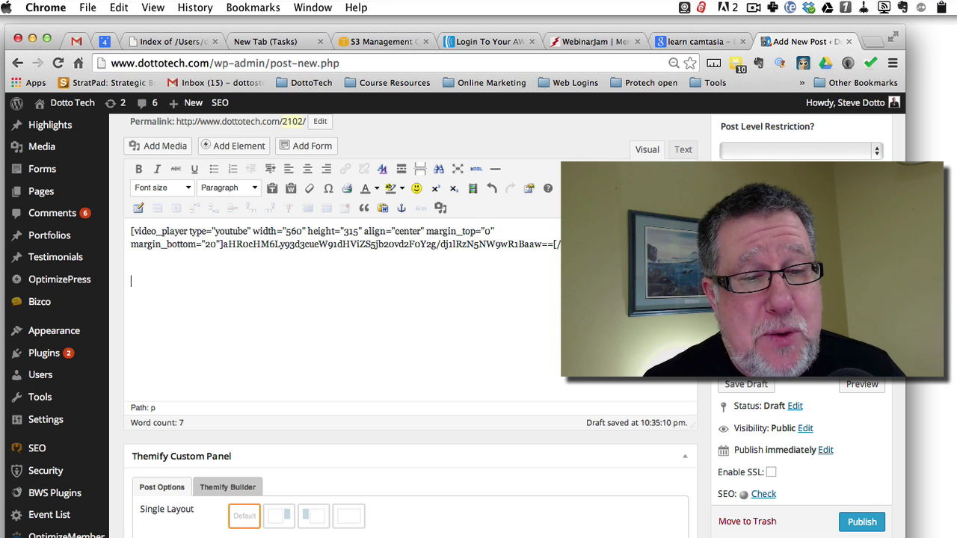
click(401, 170)
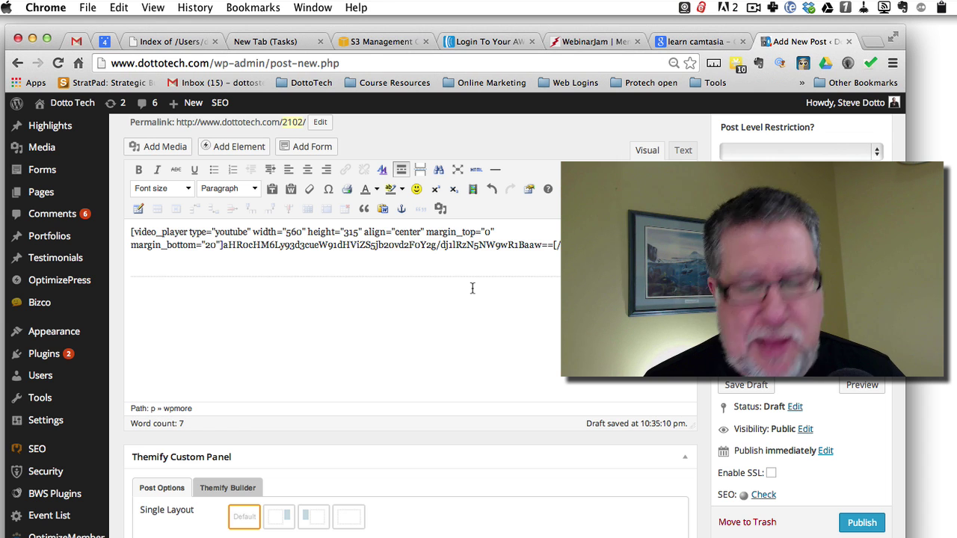
key(Return)
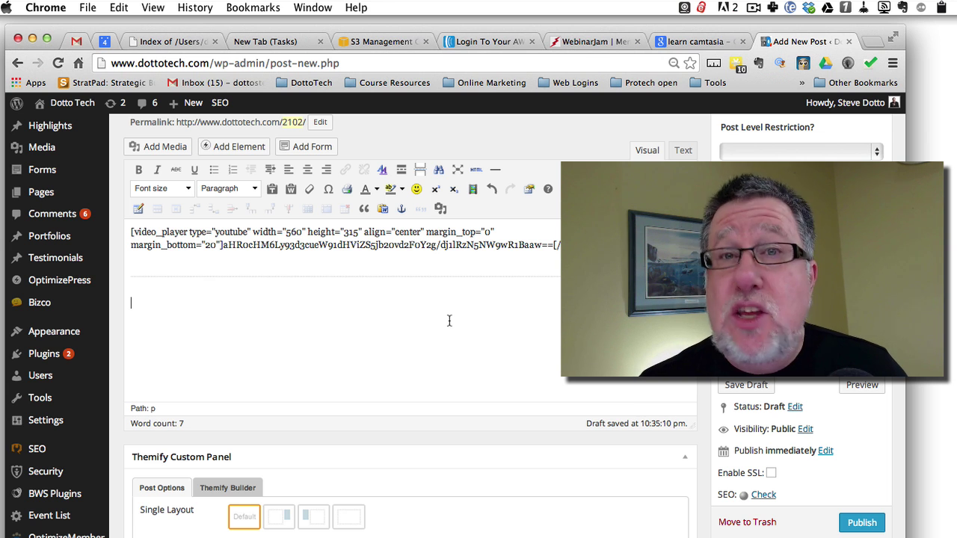
Step: Insert the opt-in box code below the More tag using the #optin text snippet
click(450, 322)
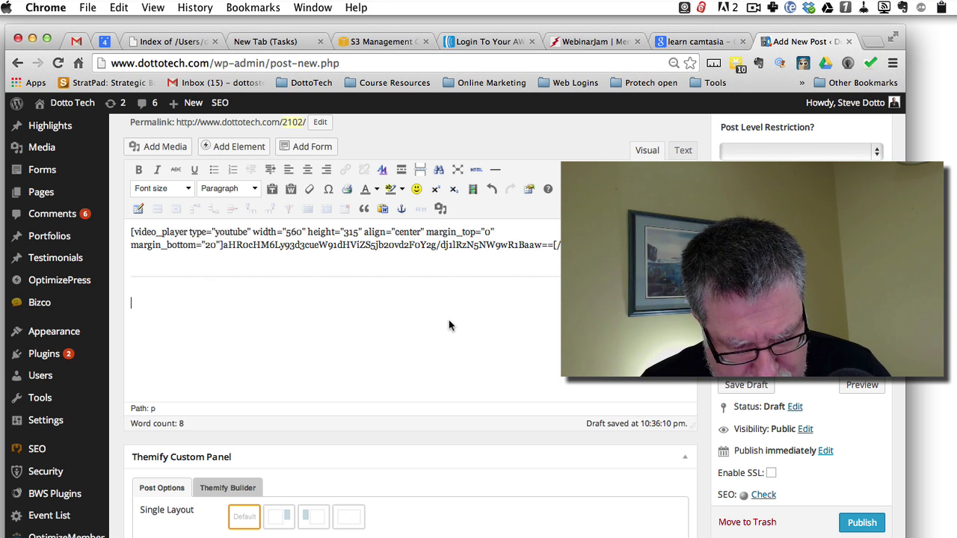
text(#)
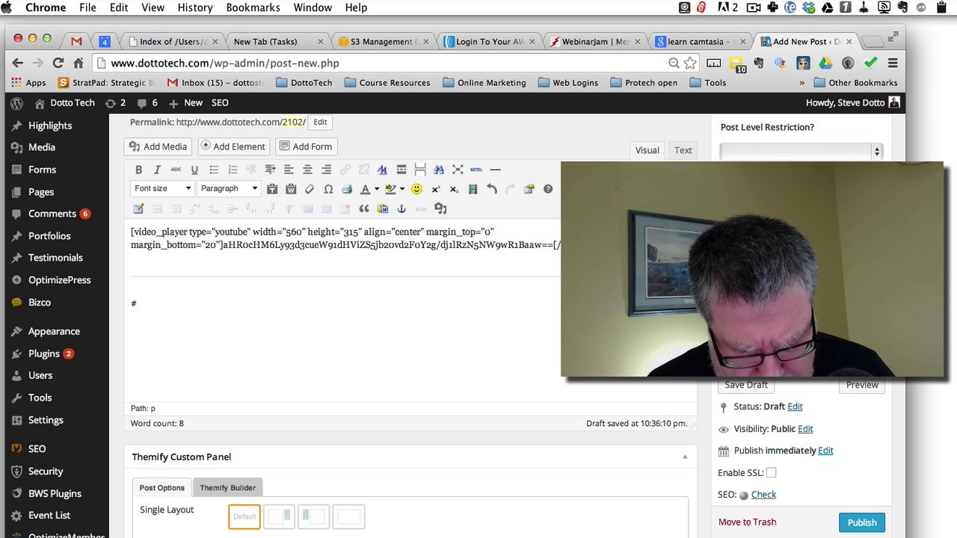
text(optin)
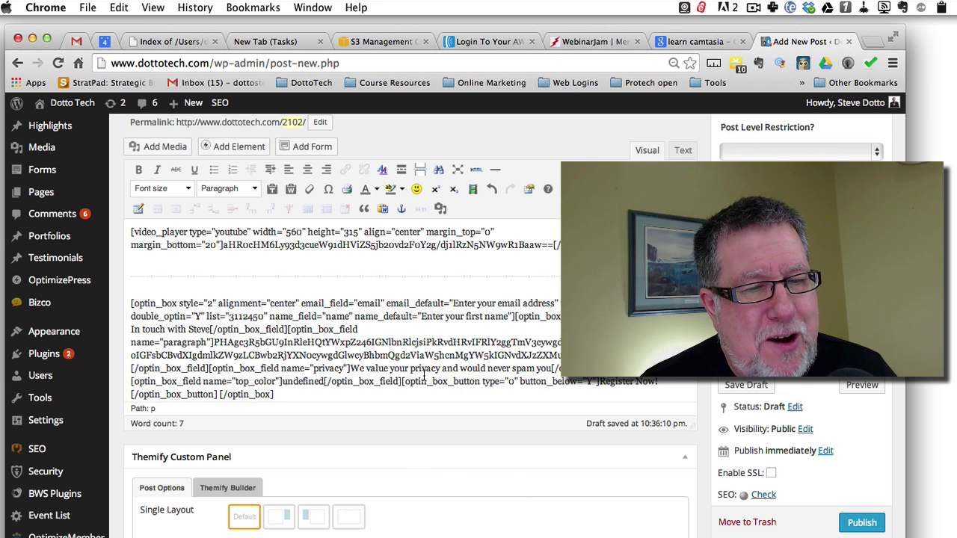
Step: Preview the draft post with its embedded video and opt-in box
scroll(479, 449, down, 1)
scroll(425, 366, down, 1)
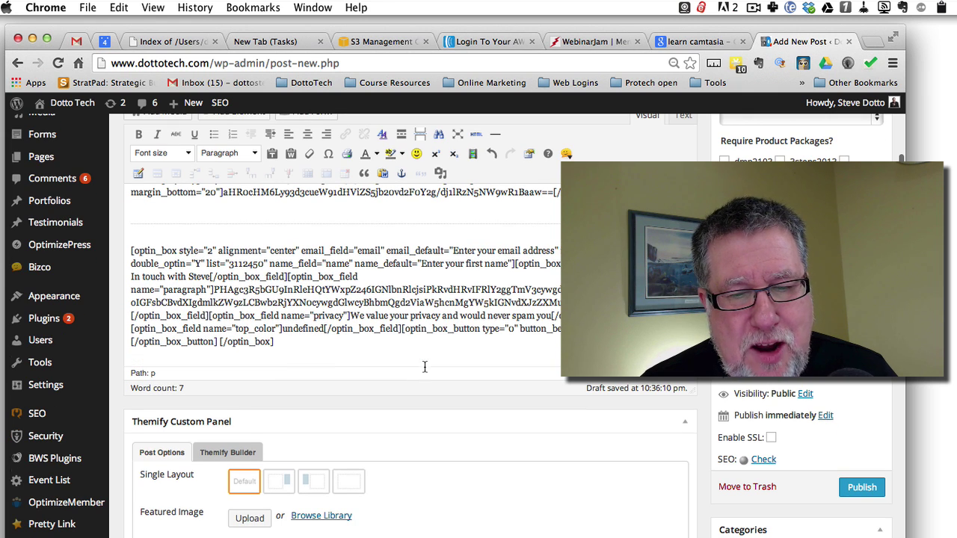
click(864, 342)
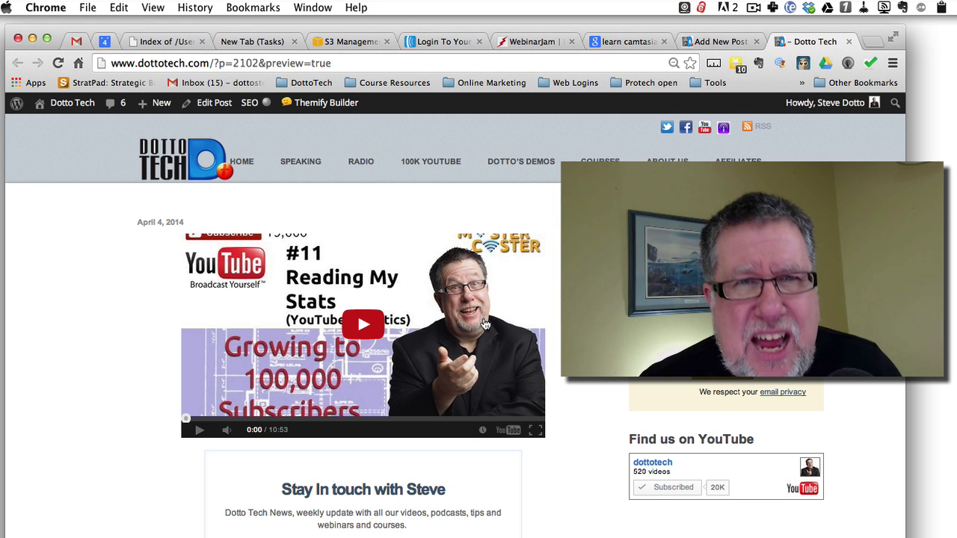
Step: Open the site's 100K YouTube page in a new tab and look through its list of posts
right_click(439, 167)
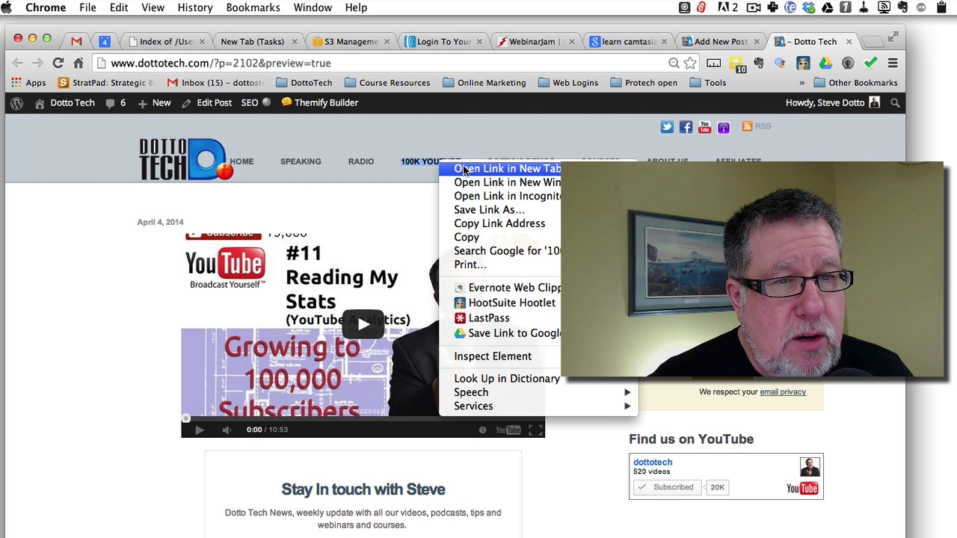
click(456, 168)
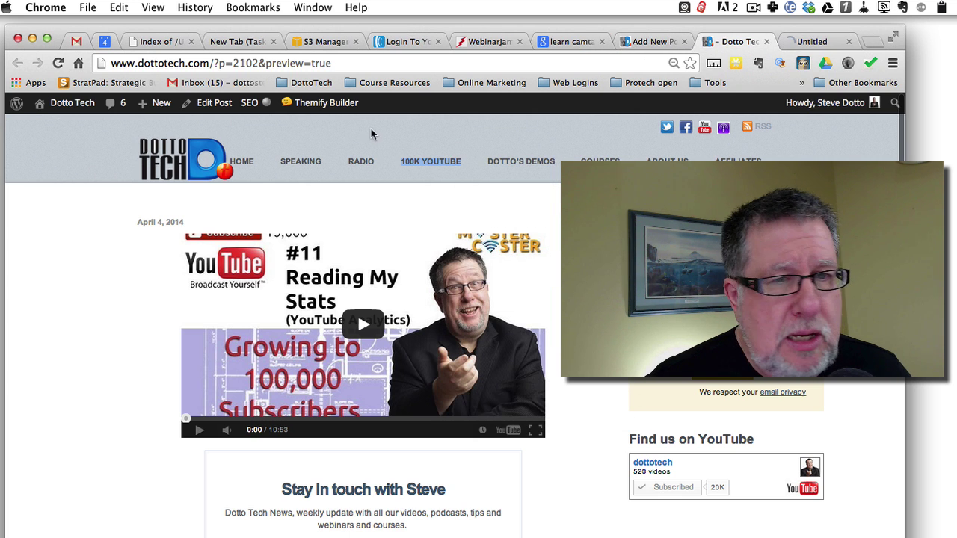
click(810, 41)
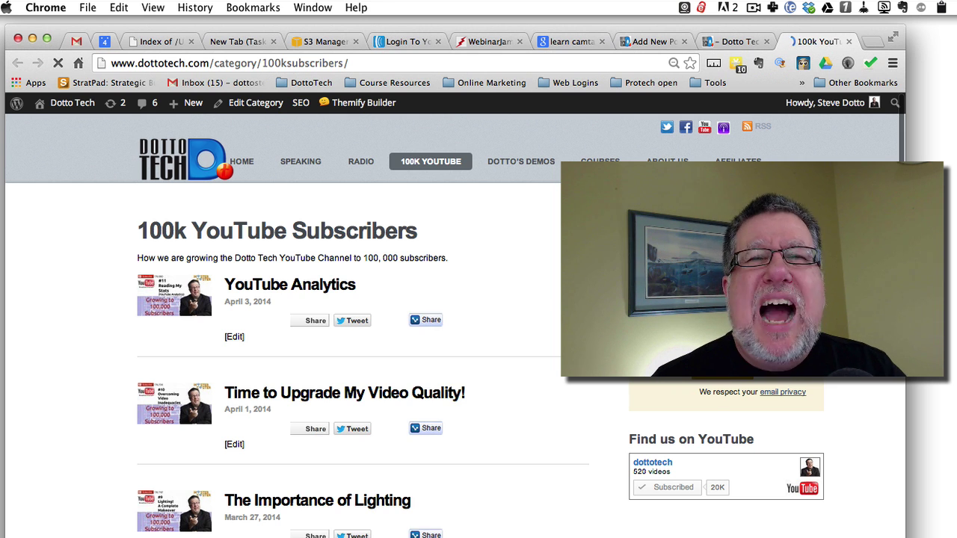
scroll(359, 322, down, 5)
scroll(359, 322, up, 1)
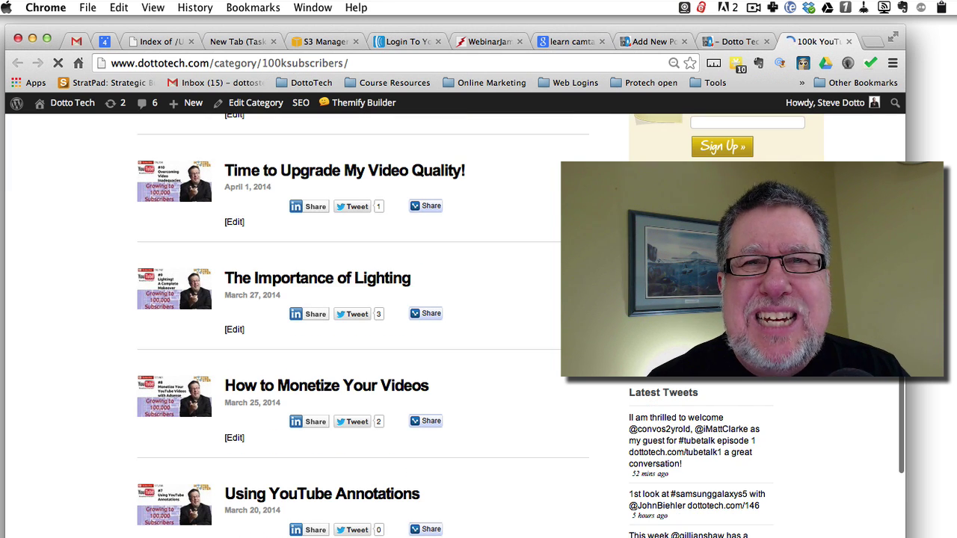